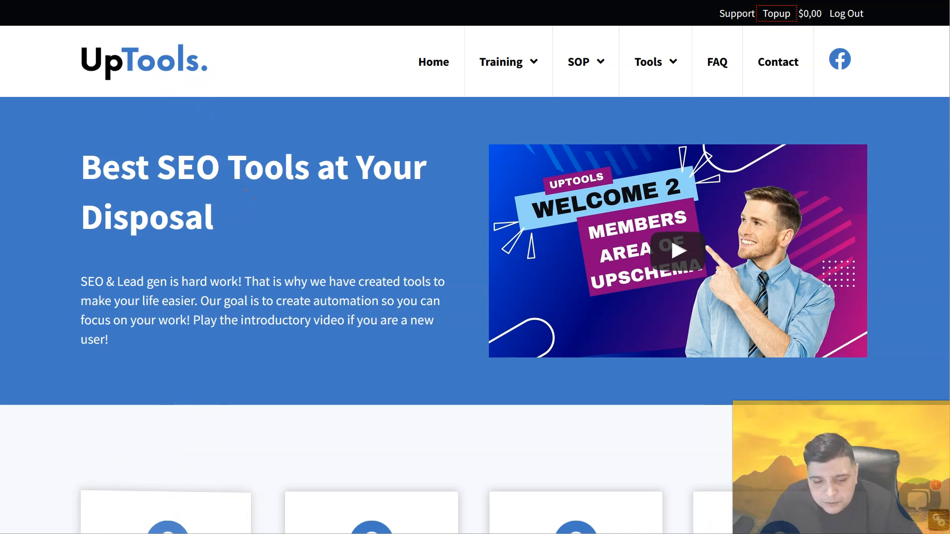
# Step: Open the UpSchema tool that pushes schema to sites and start adding a new site
pyautogui.scroll(-8, 265, 314)
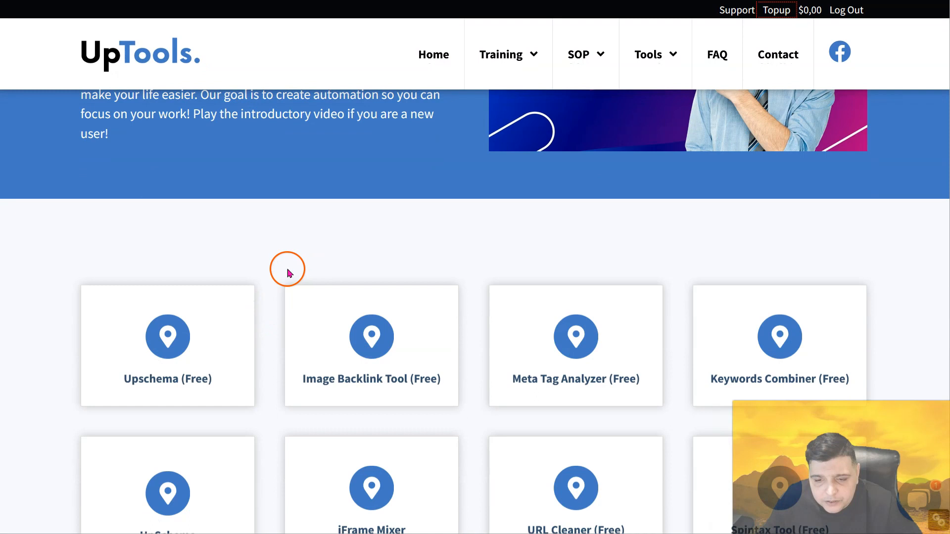
pyautogui.moveTo(170, 337)
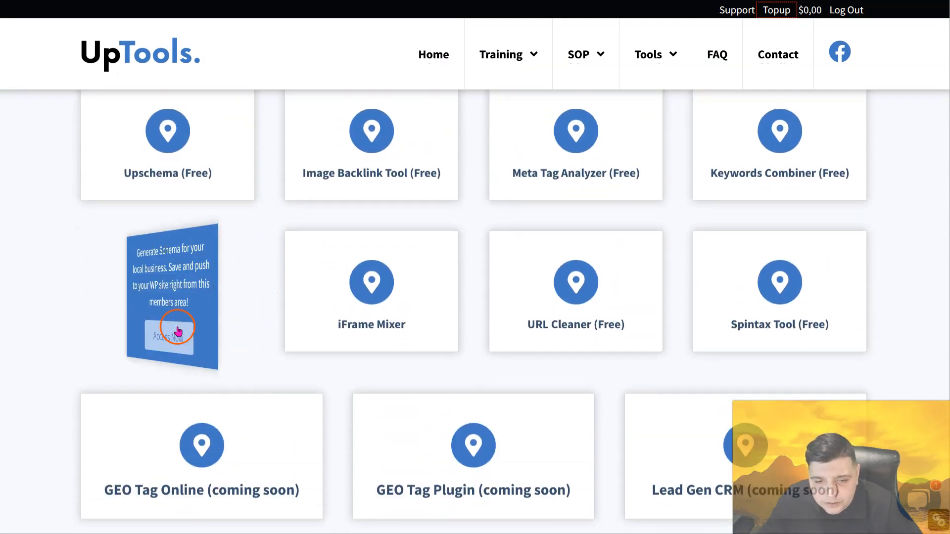
pyautogui.click(170, 336)
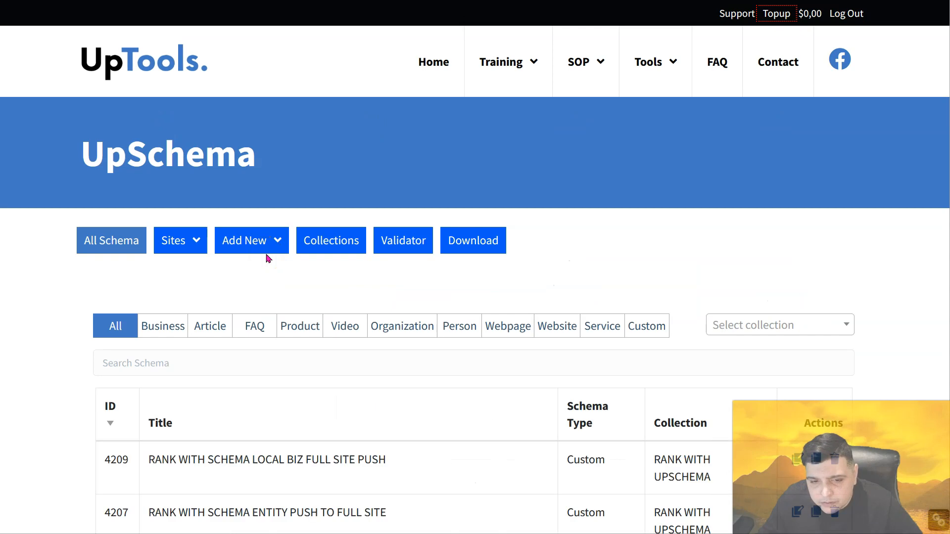
pyautogui.click(184, 237)
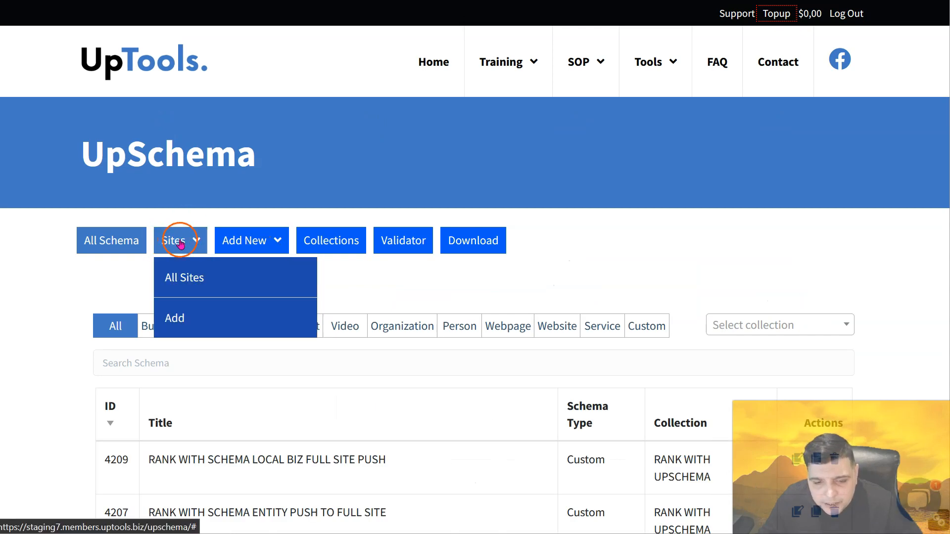
pyautogui.click(188, 317)
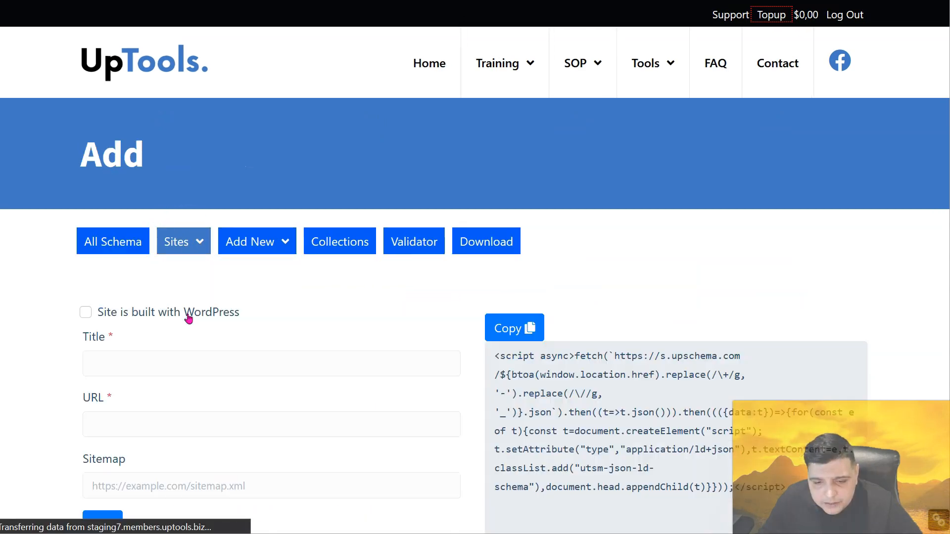
pyautogui.scroll(-1, 249, 317)
pyautogui.scroll(-2, 248, 317)
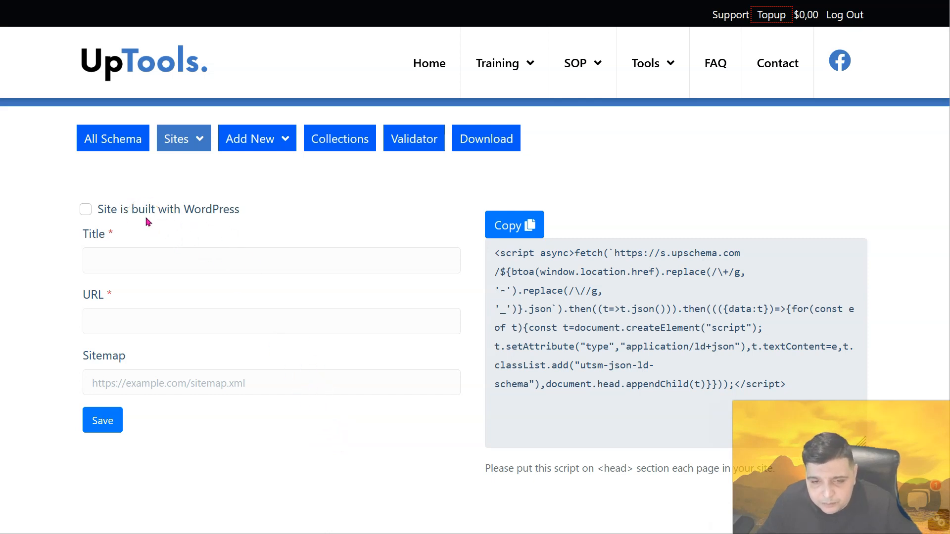
# Step: Turn the "Site is built with WordPress" option on and back off to compare the form fields
pyautogui.click(146, 226)
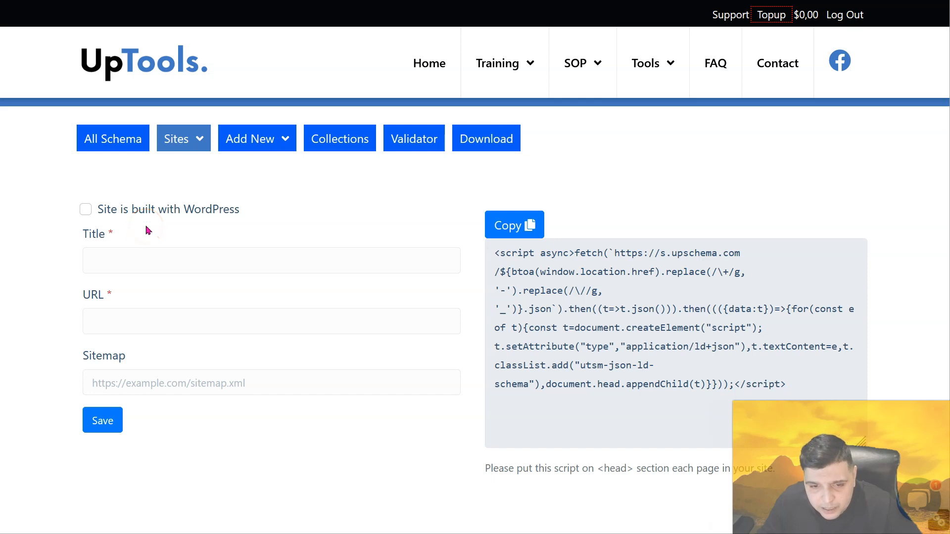
pyautogui.click(86, 209)
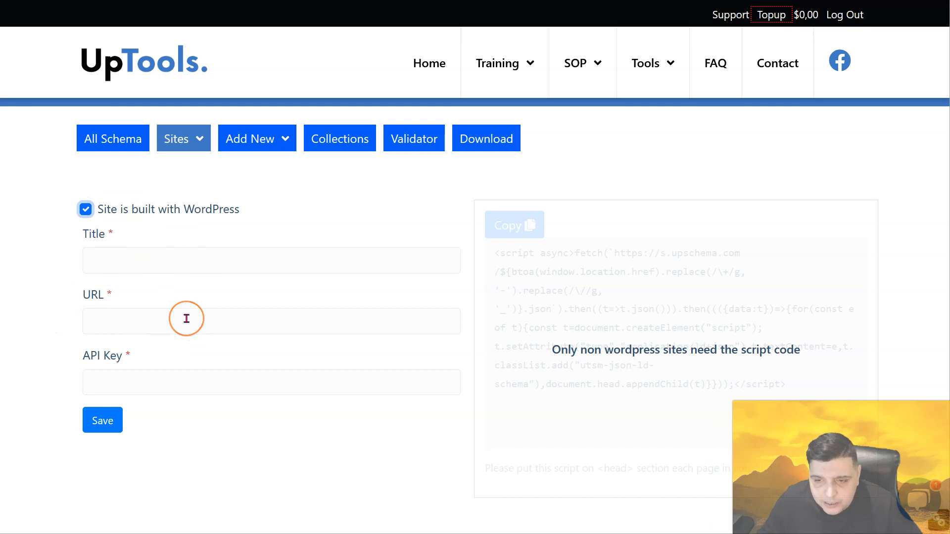
pyautogui.click(83, 211)
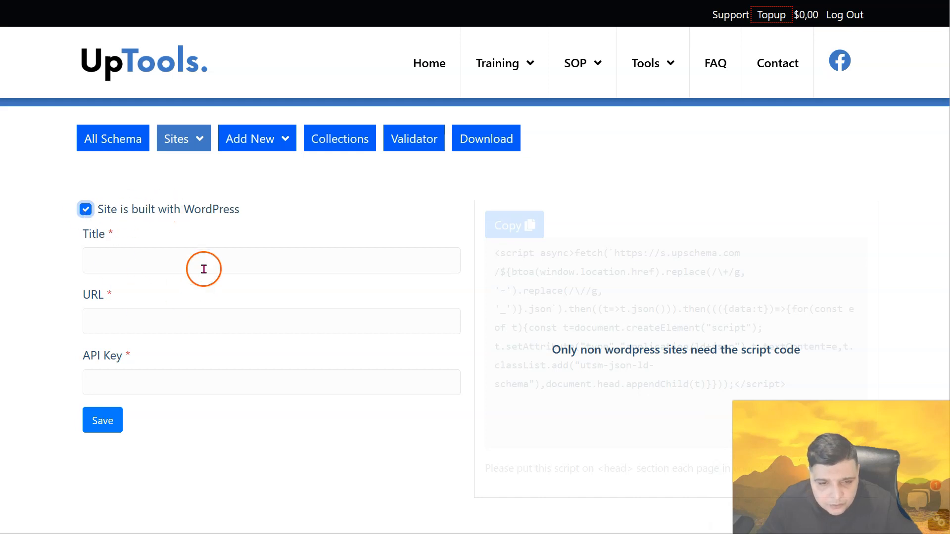
pyautogui.click(86, 210)
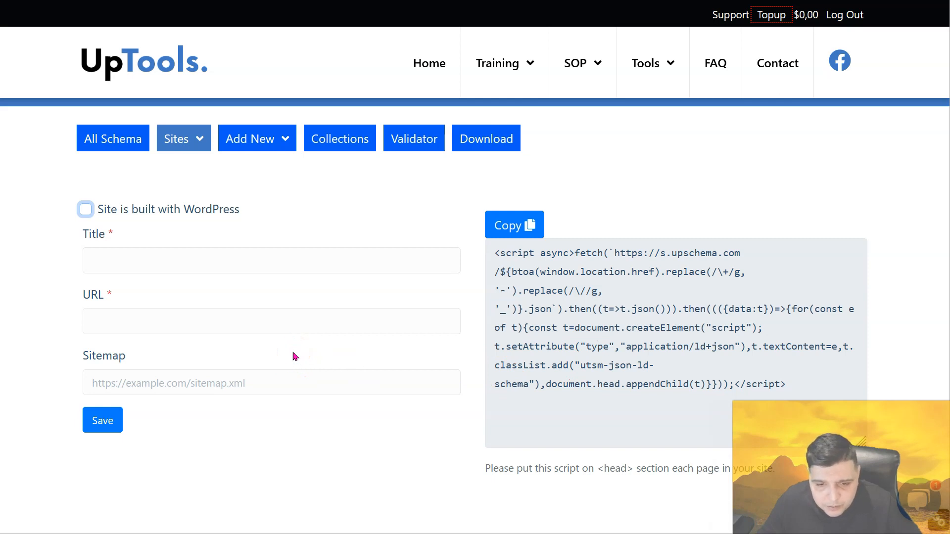
# Step: Title the new site "html push test site"
pyautogui.click(141, 254)
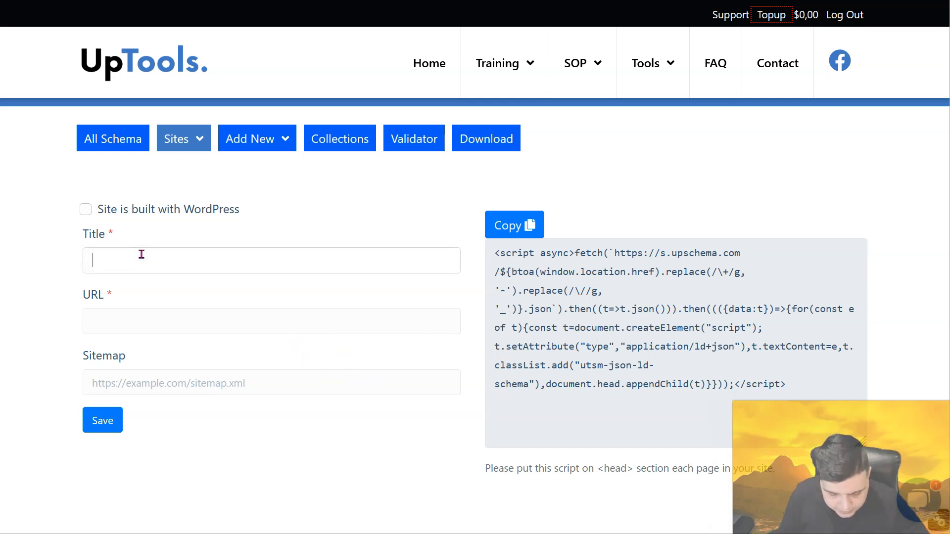
pyautogui.write('html push test')
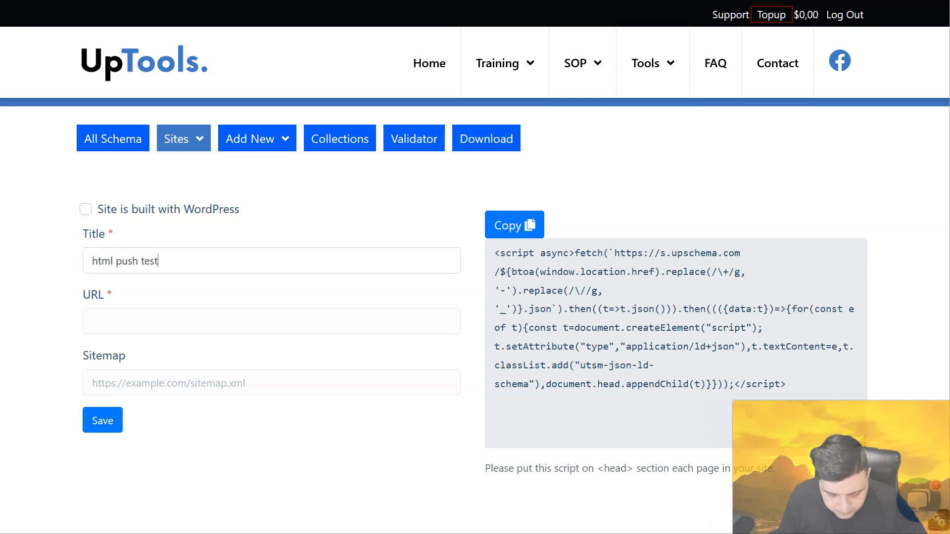
pyautogui.click(118, 321)
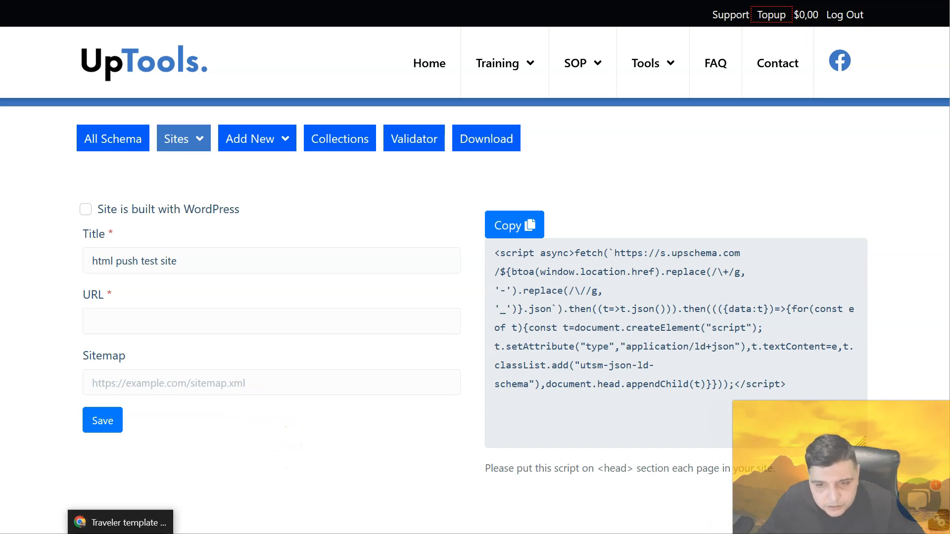
# Step: Switch to TeleportHQ and open the custom code settings of the Traveler template project
pyautogui.click(120, 533)
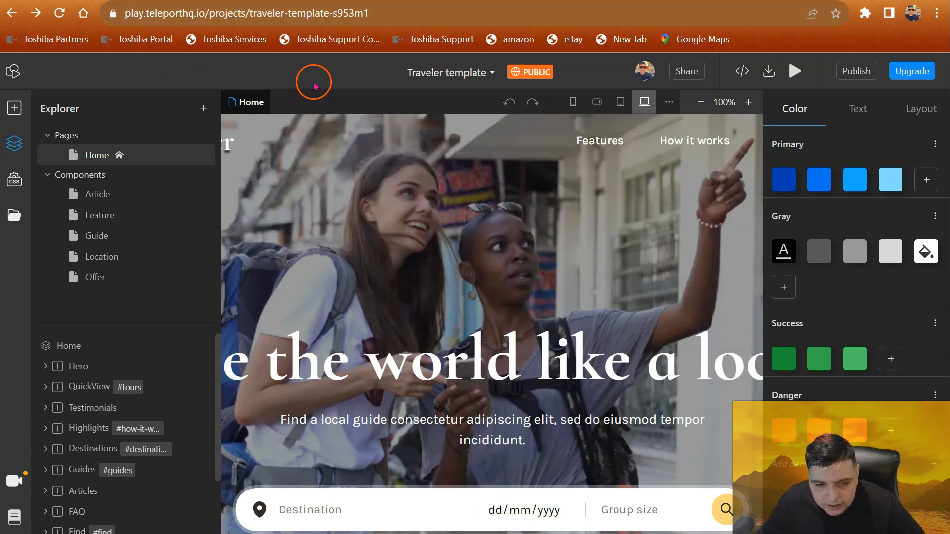
pyautogui.click(492, 74)
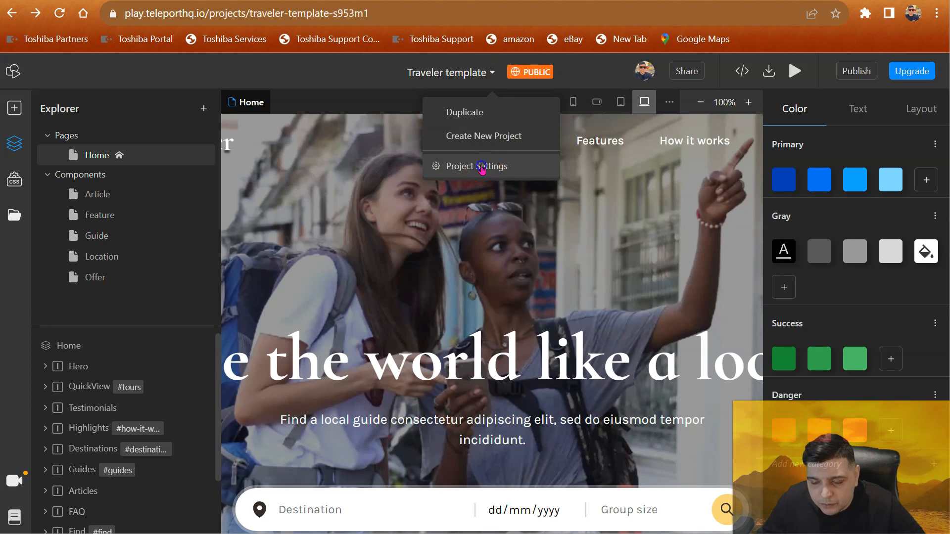
pyautogui.click(436, 166)
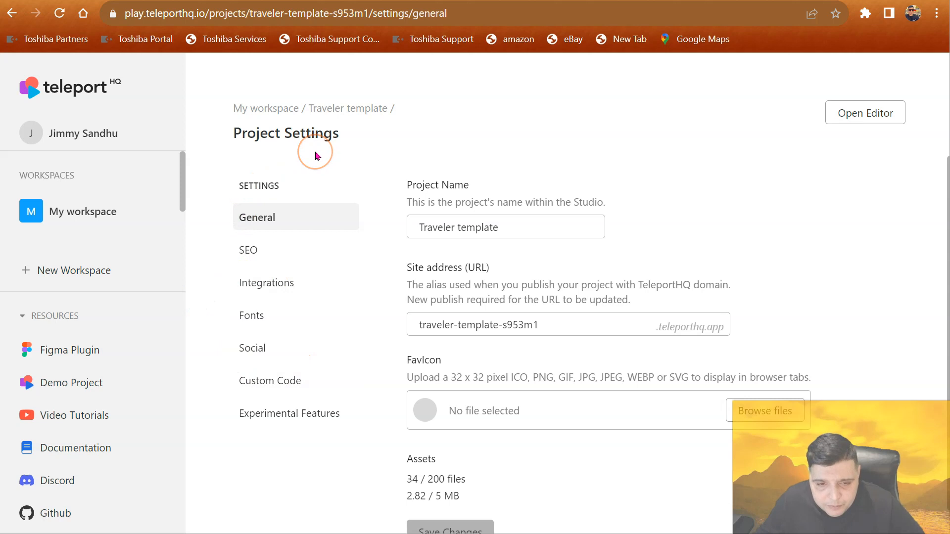
pyautogui.click(326, 388)
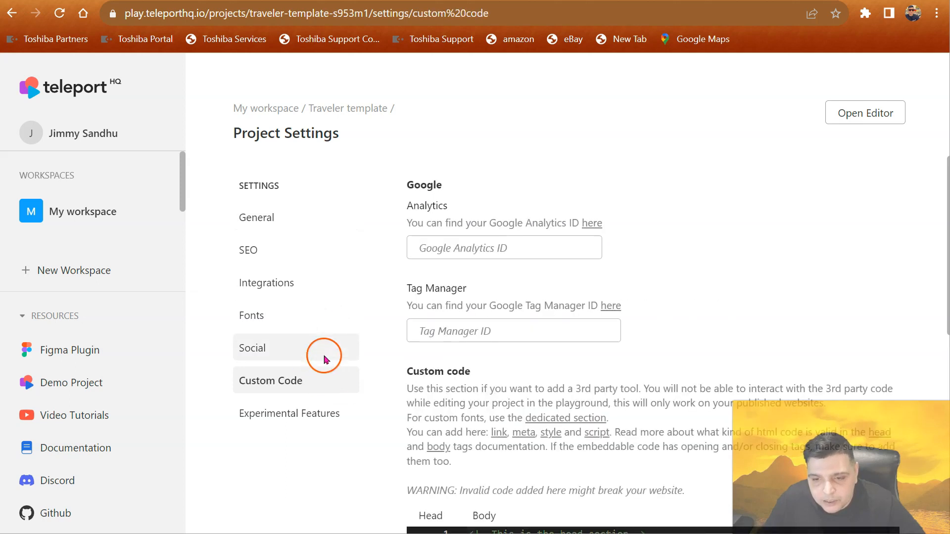
# Step: Replace the placeholder code in the project's head section with the script copied from the UpTools site form, and save the changes
pyautogui.scroll(-4, 378, 310)
pyautogui.scroll(-2, 378, 311)
pyautogui.click(653, 240)
pyautogui.moveTo(652, 241); pyautogui.dragTo(411, 238)
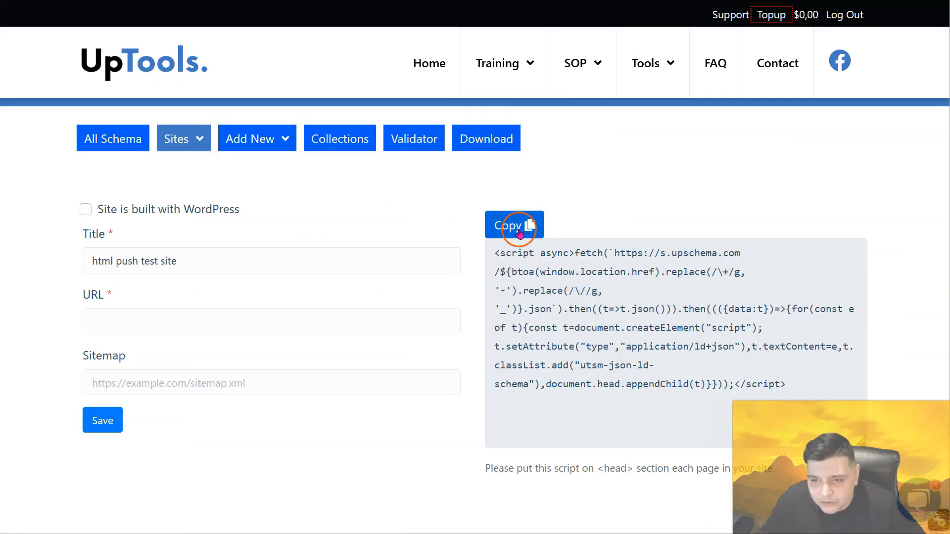
pyautogui.click(519, 234)
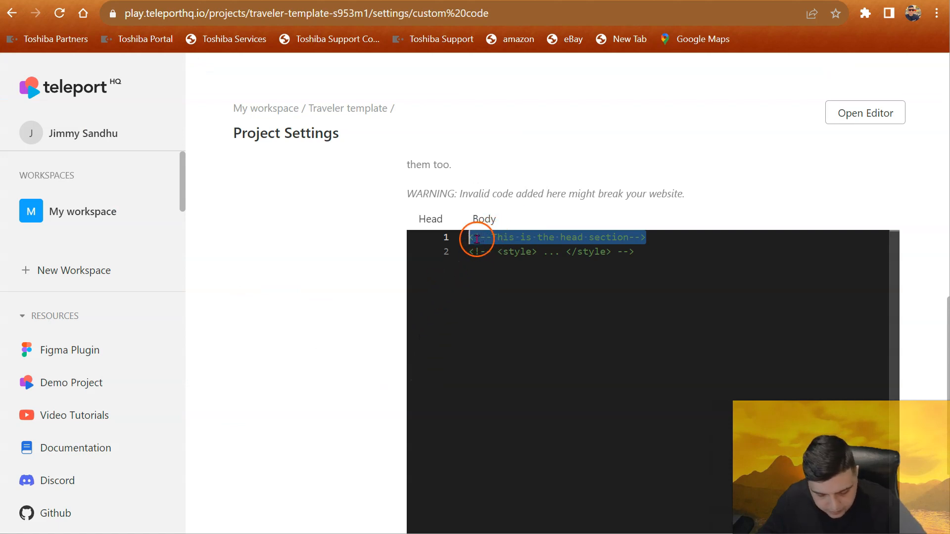
pyautogui.hotkey('ctrl', 'v')
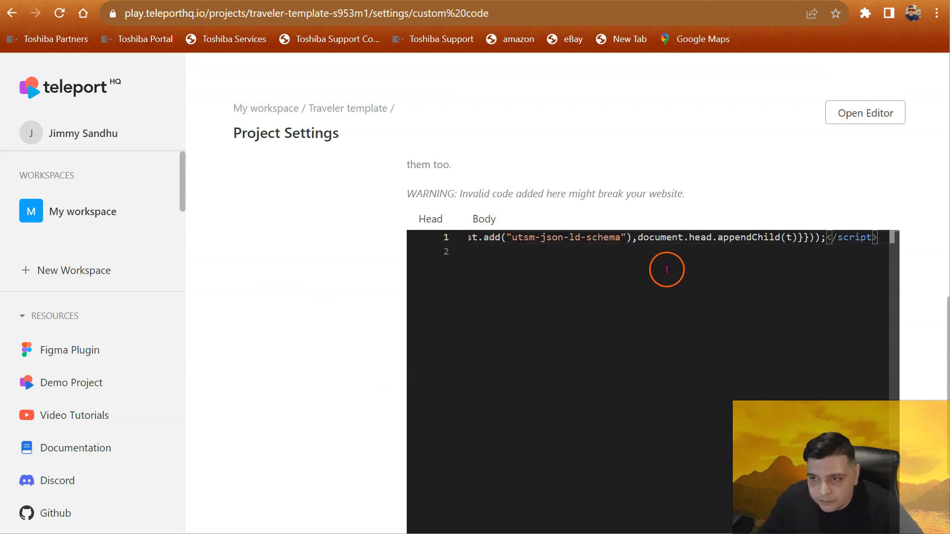
pyautogui.scroll(-2, 384, 325)
pyautogui.click(440, 504)
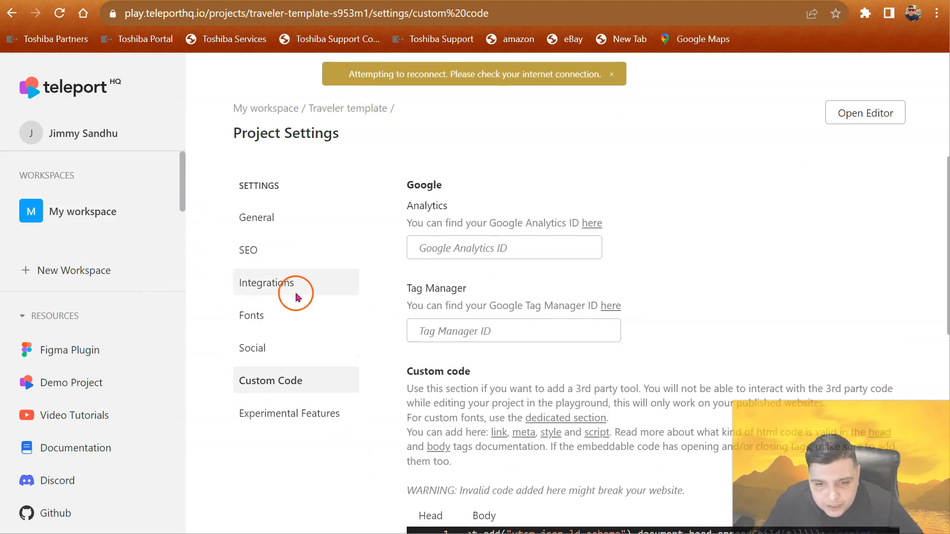
# Step: From the workspace, open the published test-html-push.teleporthq.app site of the Copy of Traveler template project and copy its address
pyautogui.click(266, 214)
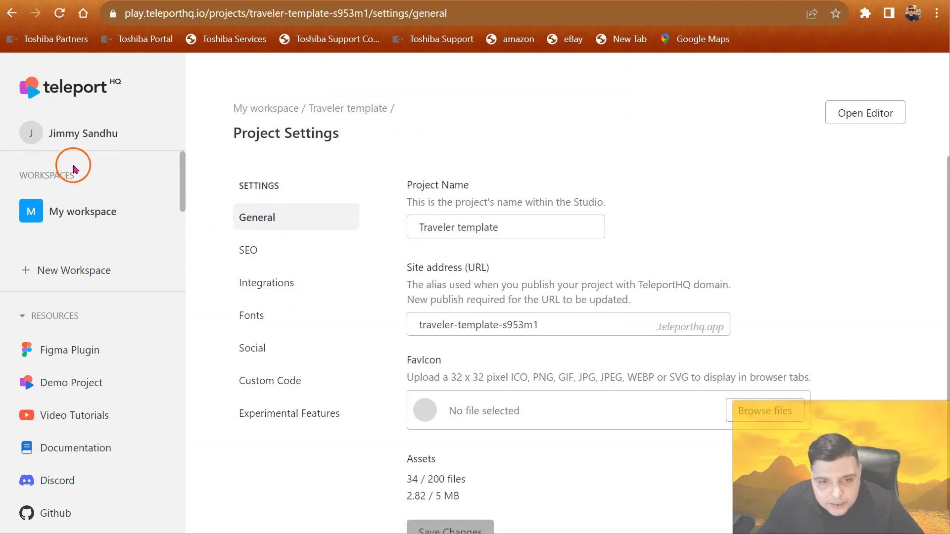
pyautogui.click(57, 214)
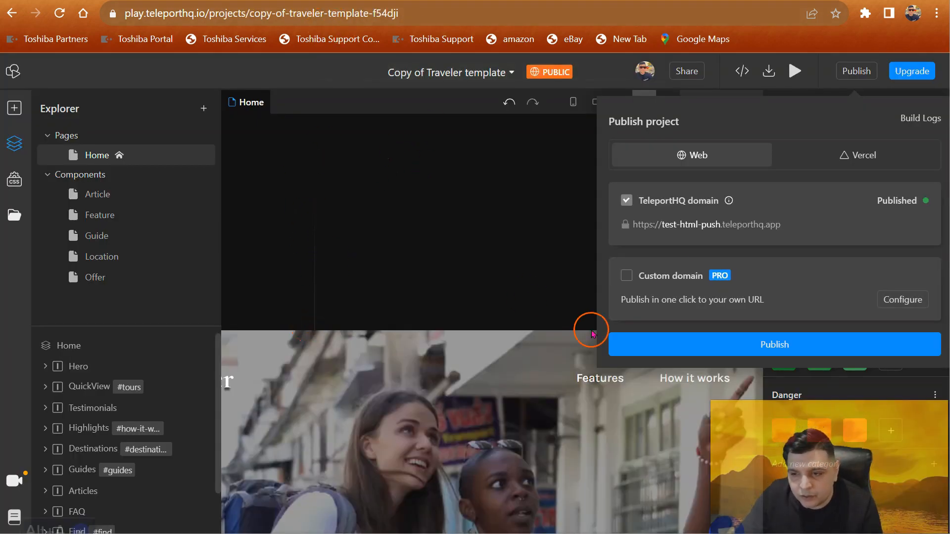
pyautogui.click(685, 225)
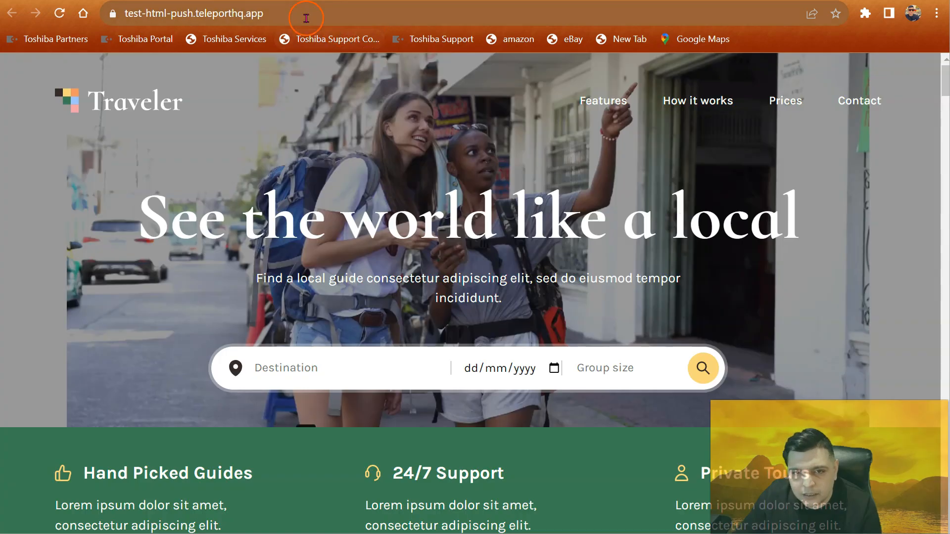
pyautogui.rightClick(307, 19)
pyautogui.click(352, 105)
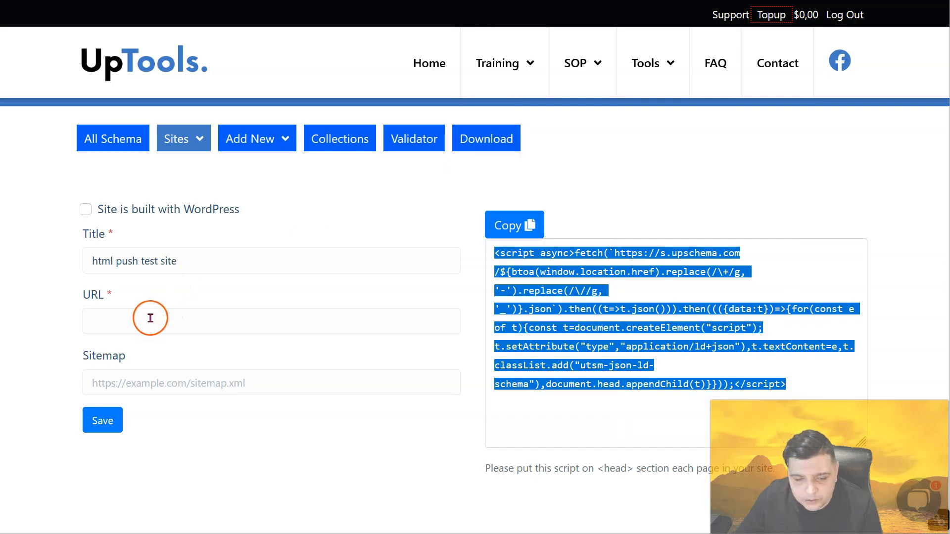
pyautogui.rightClick(150, 319)
pyautogui.click(175, 480)
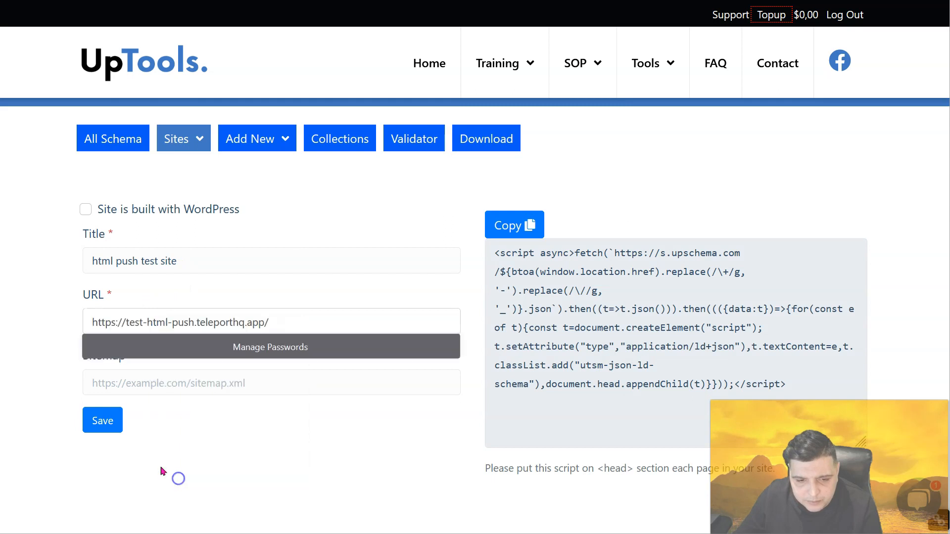
pyautogui.click(266, 321)
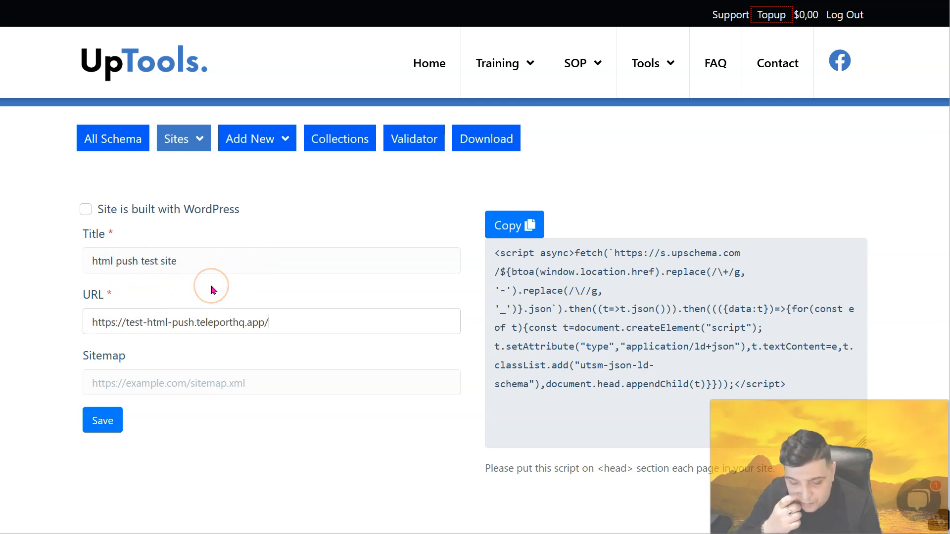
# Step: Extend the site title to "html push test site teleport hq" and save the site
pyautogui.click(103, 419)
pyautogui.click(229, 261)
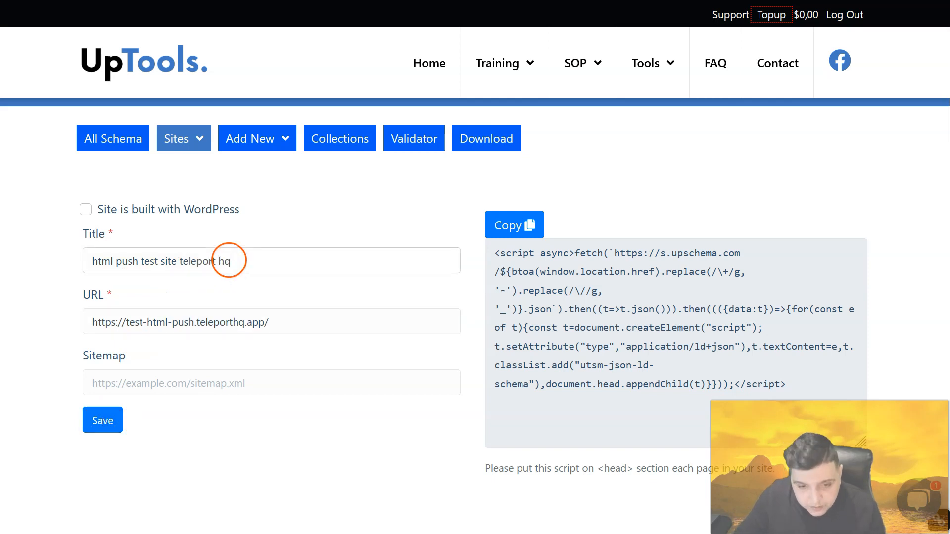
pyautogui.click(102, 422)
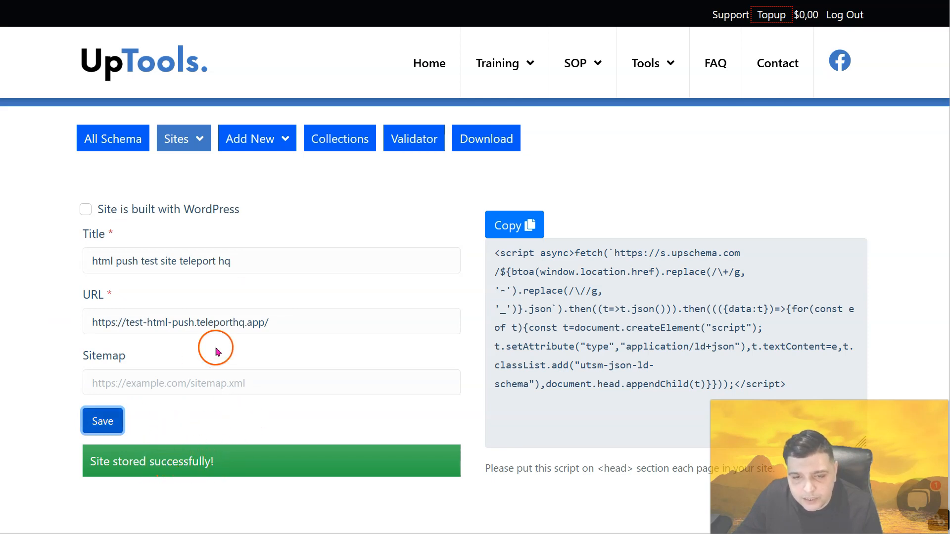
# Step: Open the list of all sites and go to the schema push page
pyautogui.click(249, 142)
pyautogui.click(207, 135)
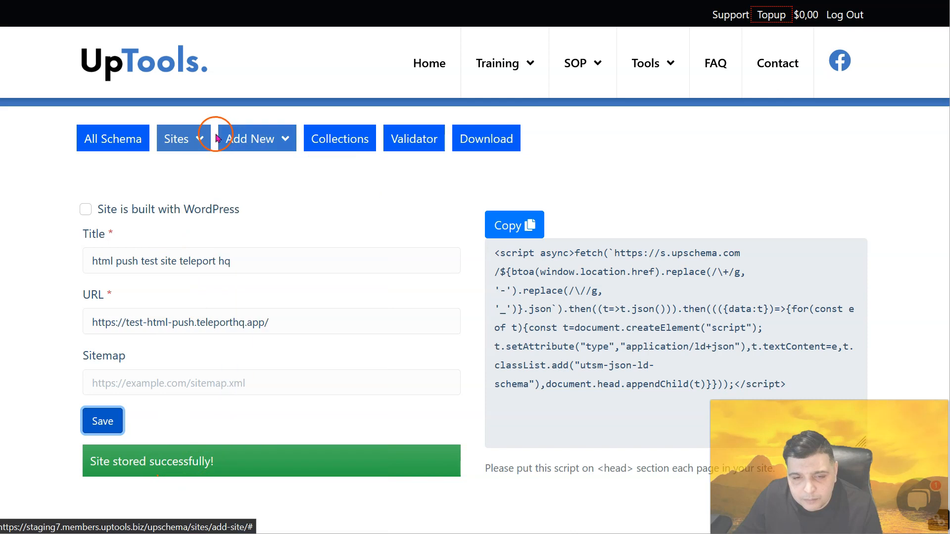
pyautogui.click(174, 179)
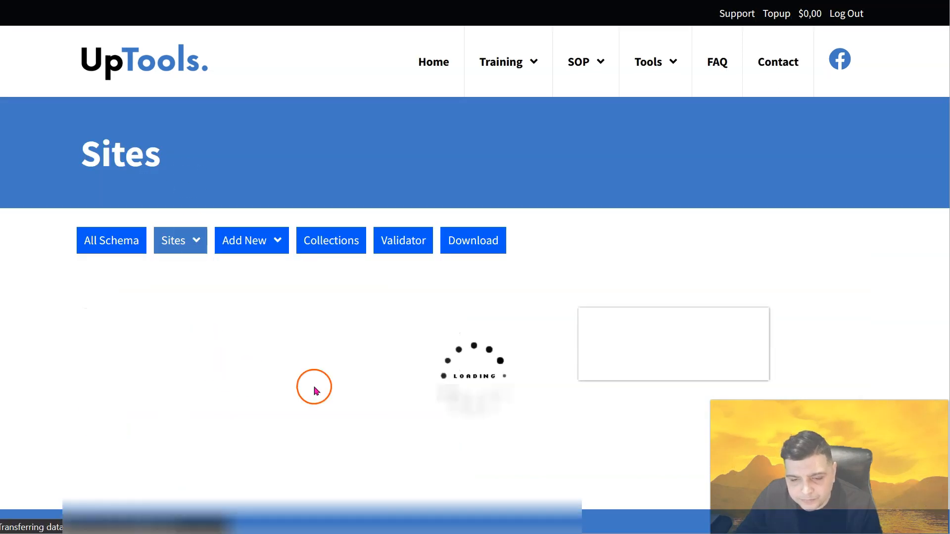
pyautogui.click(634, 340)
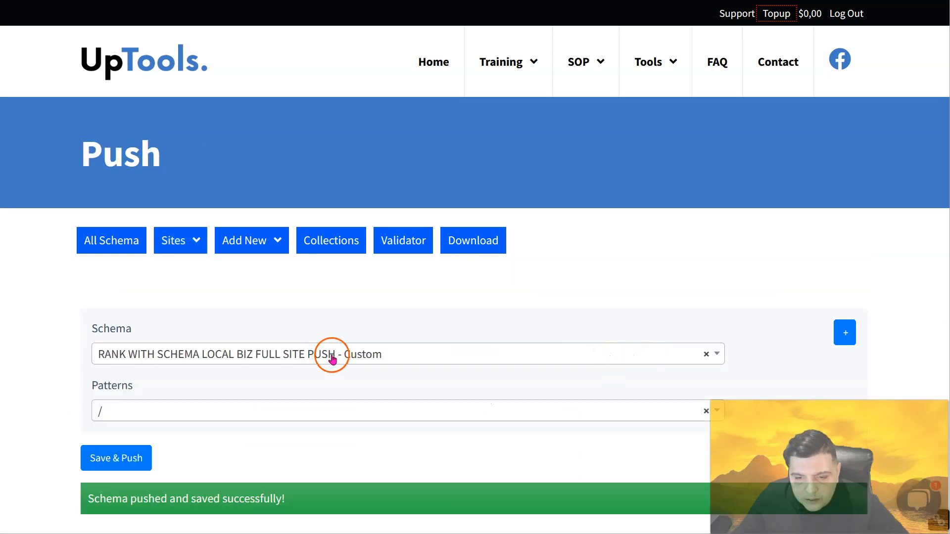
# Step: Choose the custom schema RANK WITH SCHEMA ENTITY PUSH TO FULL SITE for the push
pyautogui.click(329, 355)
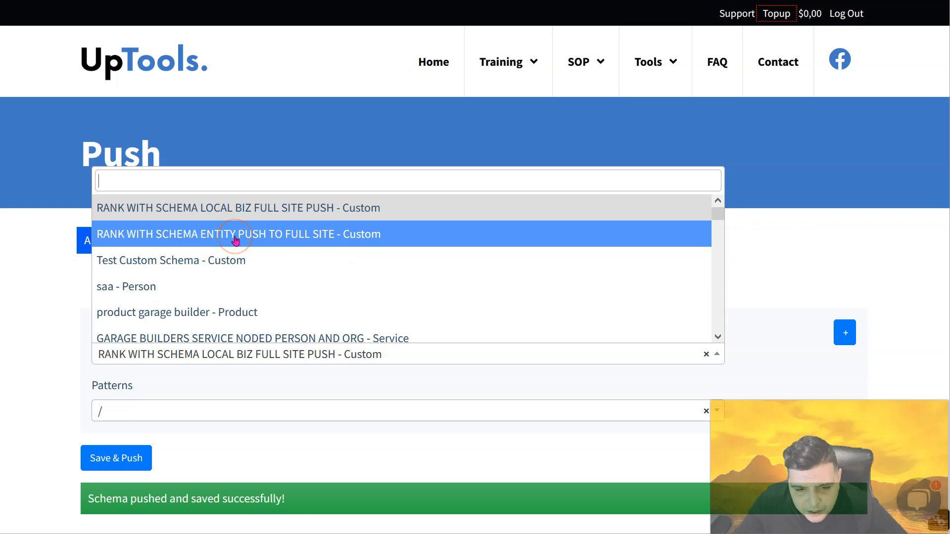
pyautogui.click(236, 241)
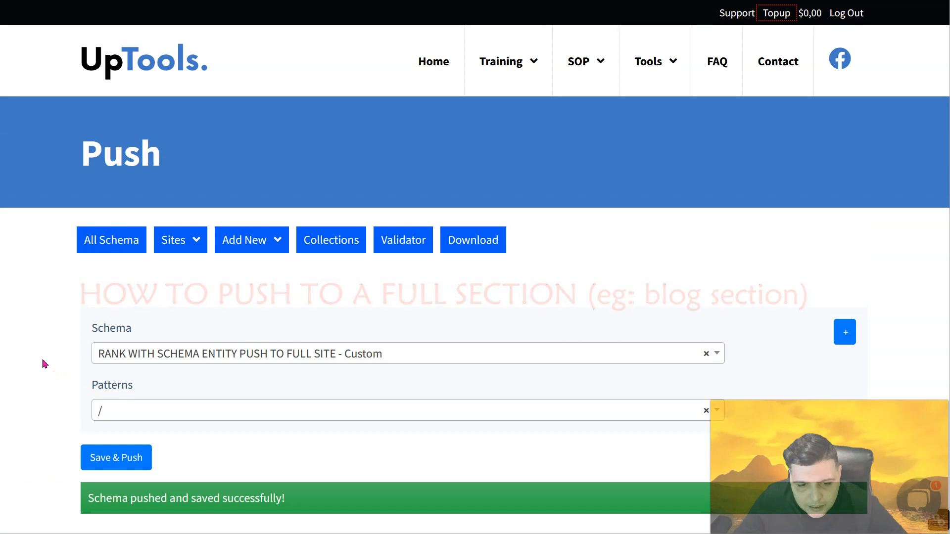
# Step: Try the blog section patterns /blog/* and /blog/page for the selected schema
pyautogui.click(155, 403)
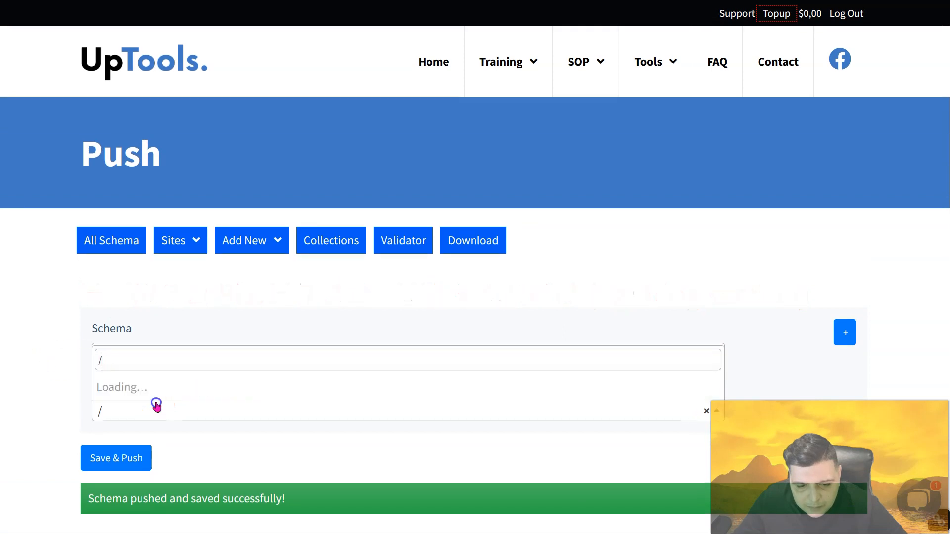
pyautogui.press('BackSpace')
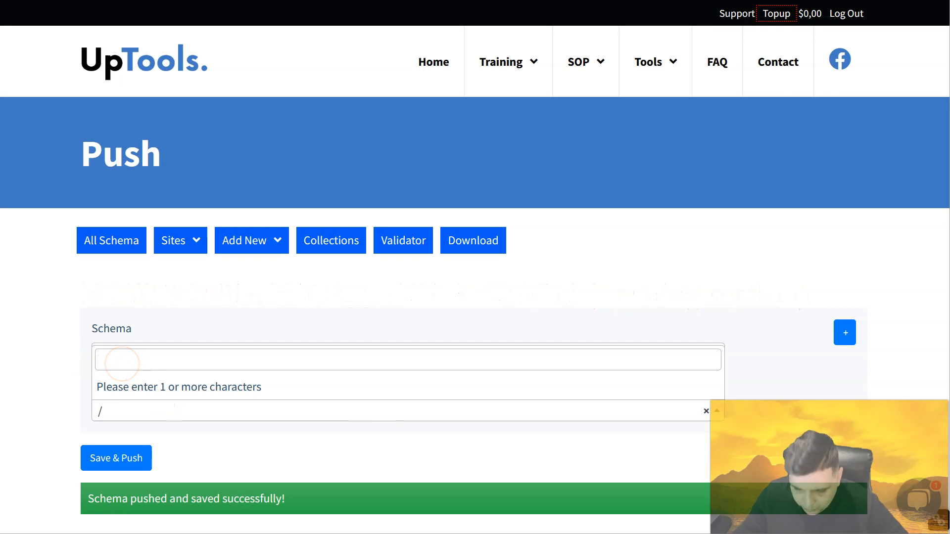
pyautogui.write('/')
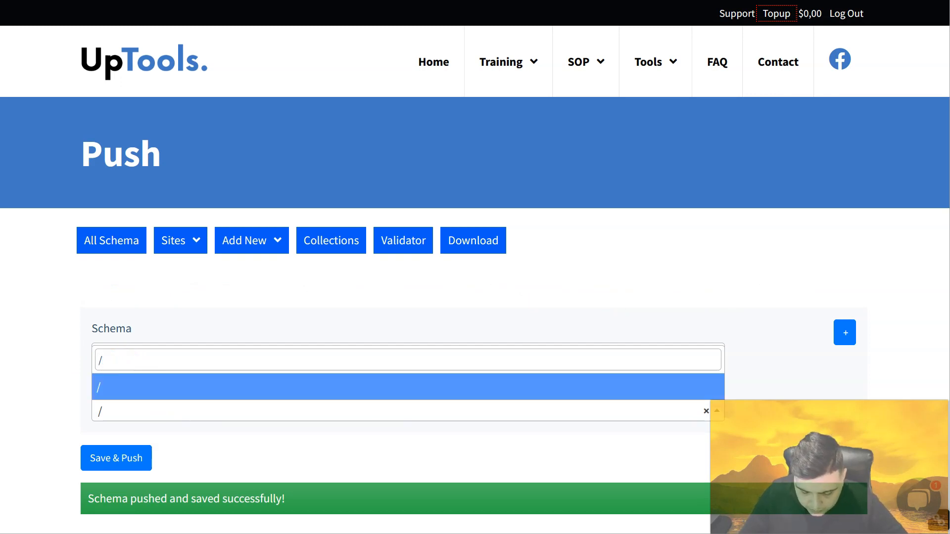
pyautogui.write('b')
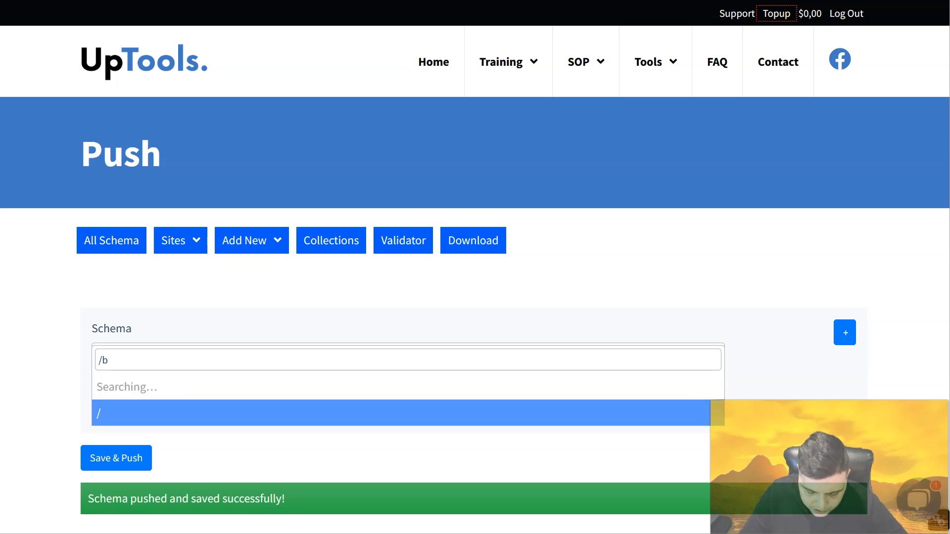
pyautogui.write('lop')
pyautogui.press('BackSpace')
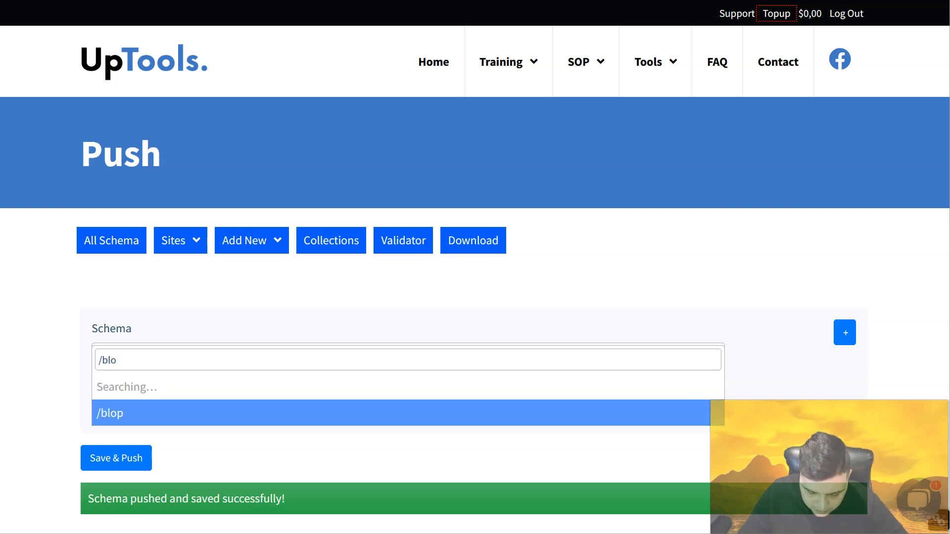
pyautogui.write('g/')
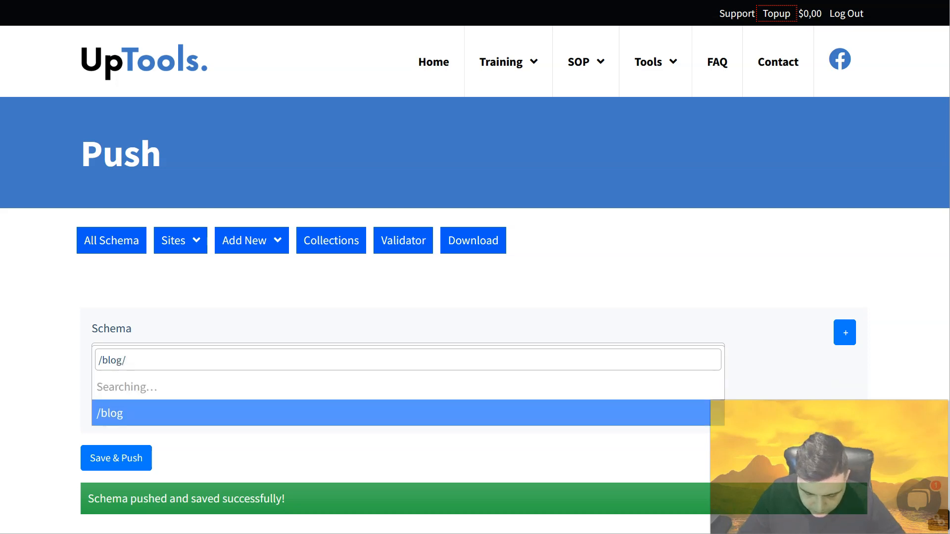
pyautogui.write('*')
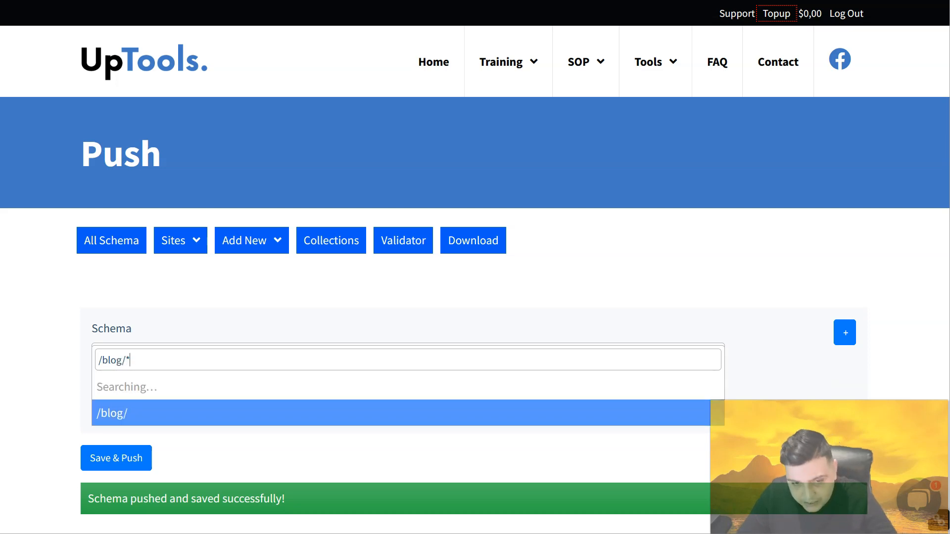
pyautogui.press('BackSpace')
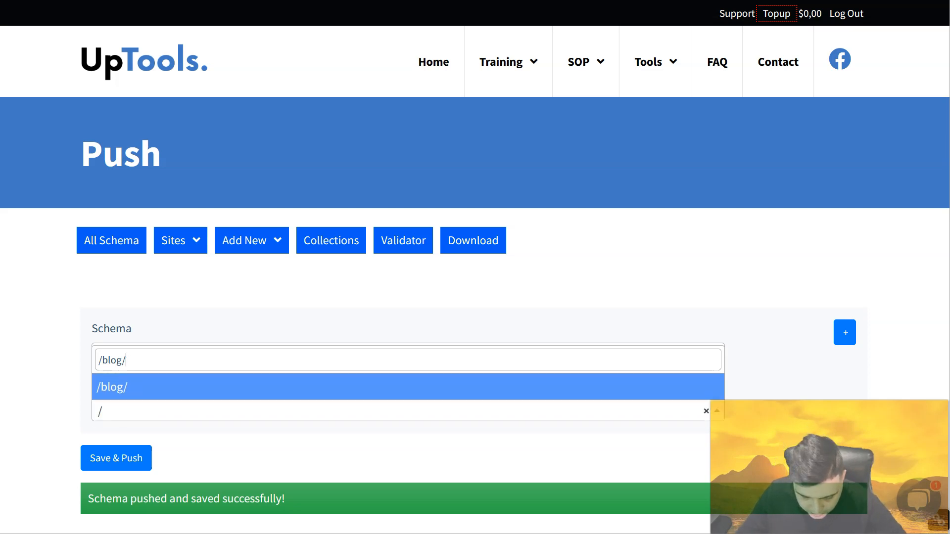
pyautogui.write('page')
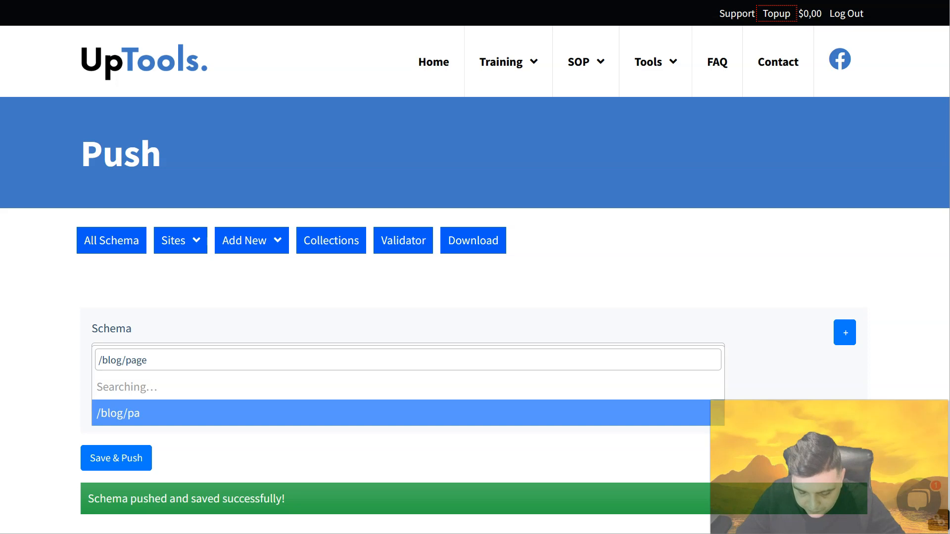
pyautogui.press('BackSpace')
pyautogui.press('BackSpace')
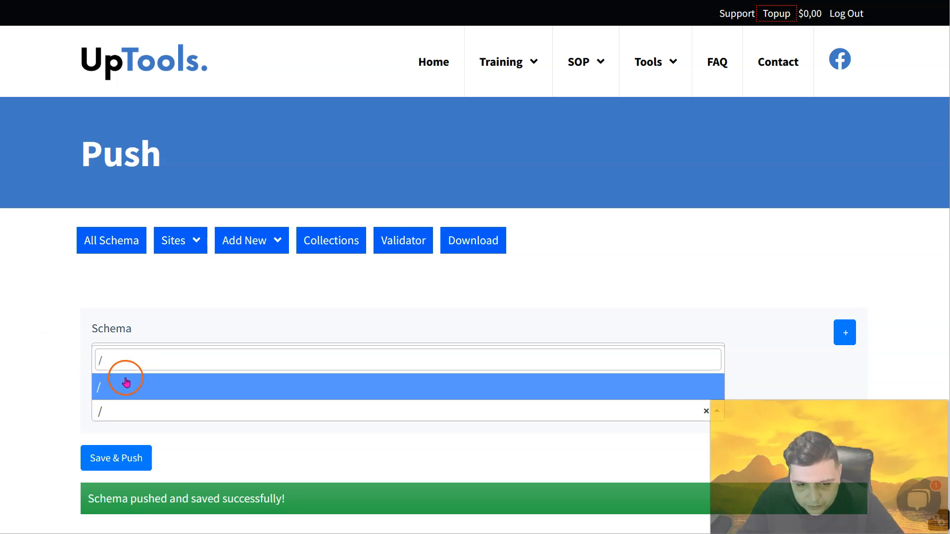
# Step: Choose / as the schema's pattern and save and push it
pyautogui.click(120, 385)
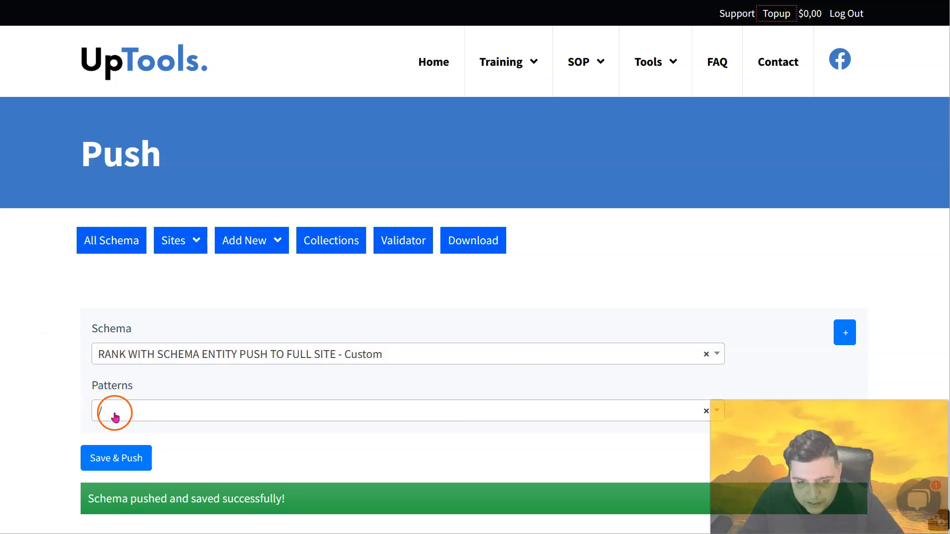
pyautogui.press('Tab')
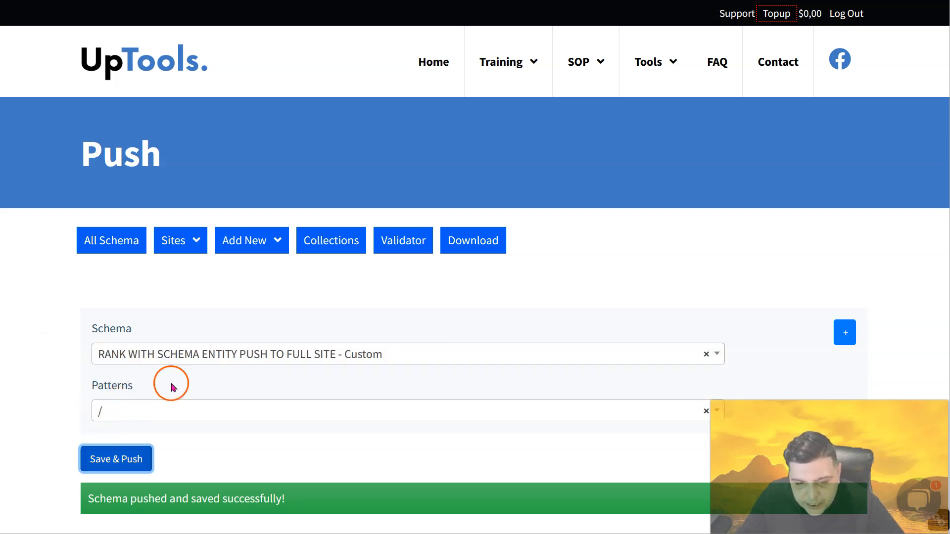
# Step: Switch to the Copy of Traveler template project in TeleportHQ and publish it again to the TeleportHQ domain
pyautogui.moveTo(123, 533)
pyautogui.click(132, 517)
pyautogui.click(307, 1)
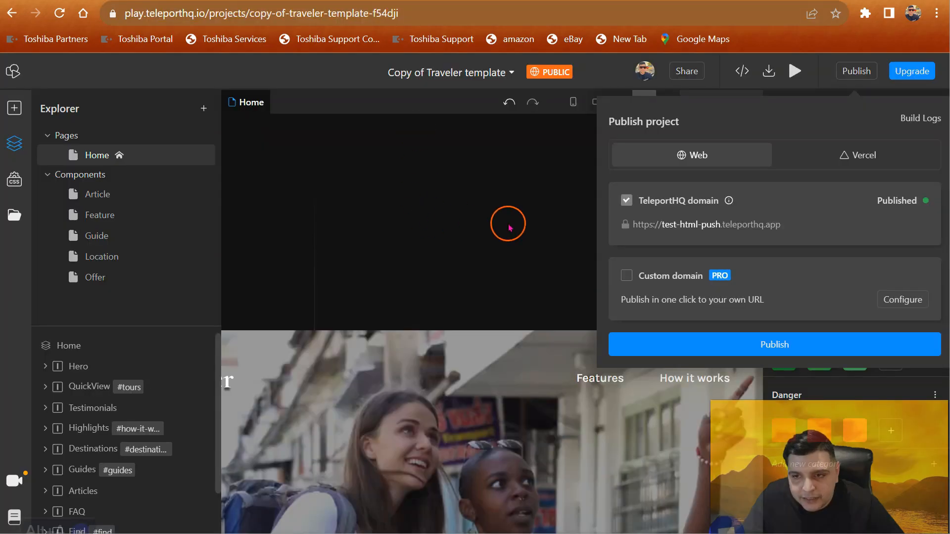
pyautogui.click(802, 342)
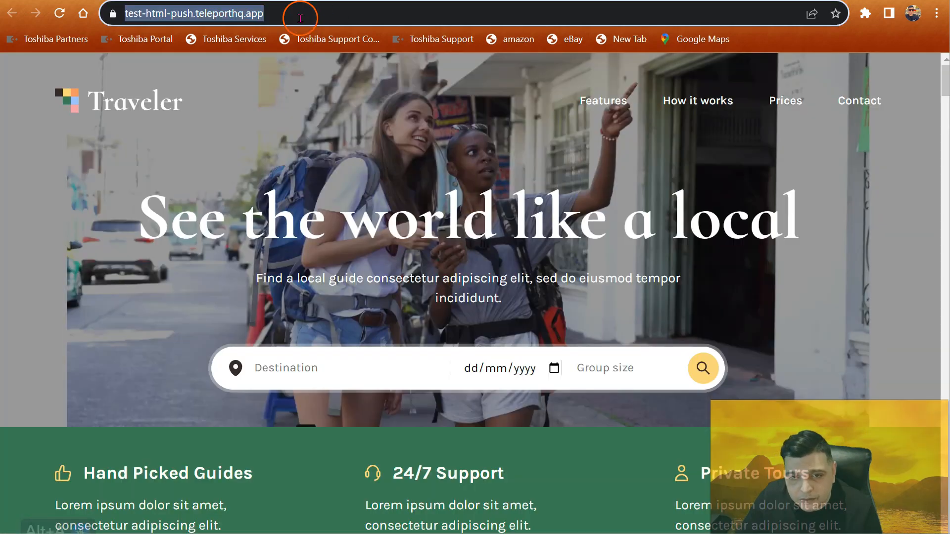
# Step: Copy the published site's address and test it for structured data in the Schema.org validator
pyautogui.rightClick(300, 18)
pyautogui.click(331, 111)
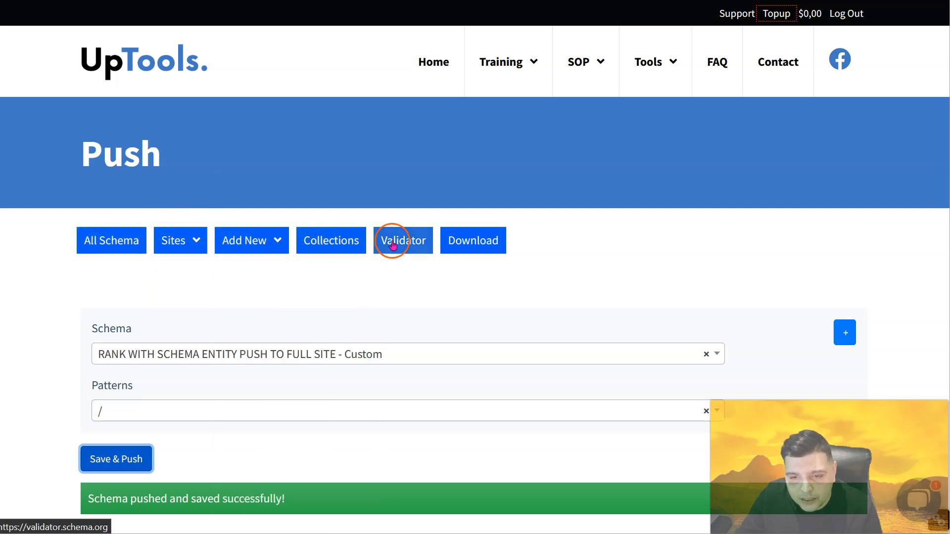
pyautogui.click(406, 244)
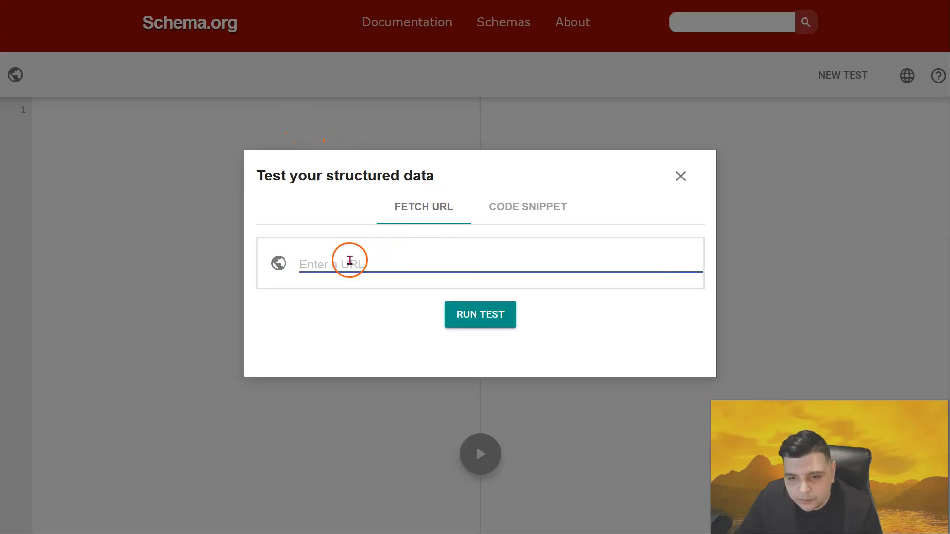
pyautogui.rightClick(349, 261)
pyautogui.click(400, 375)
pyautogui.click(483, 317)
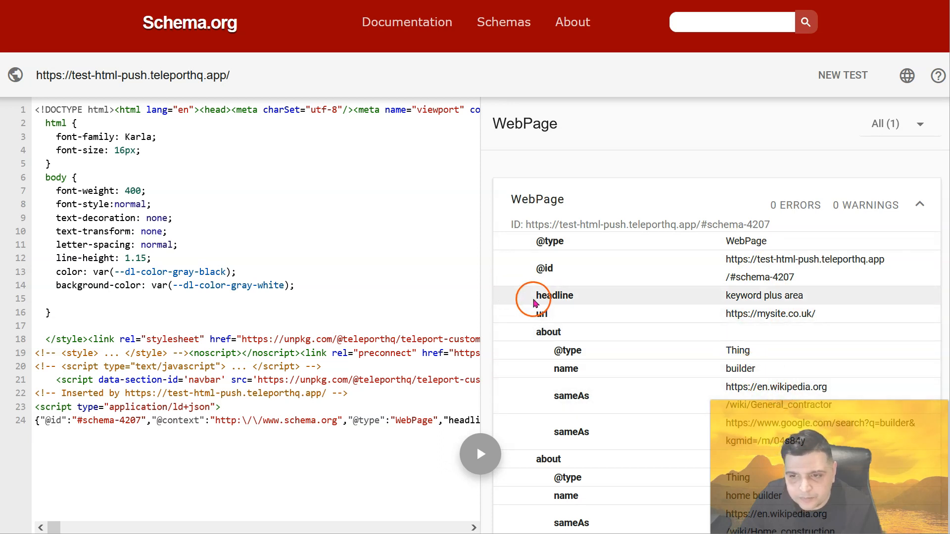
pyautogui.tripleClick(133, 62)
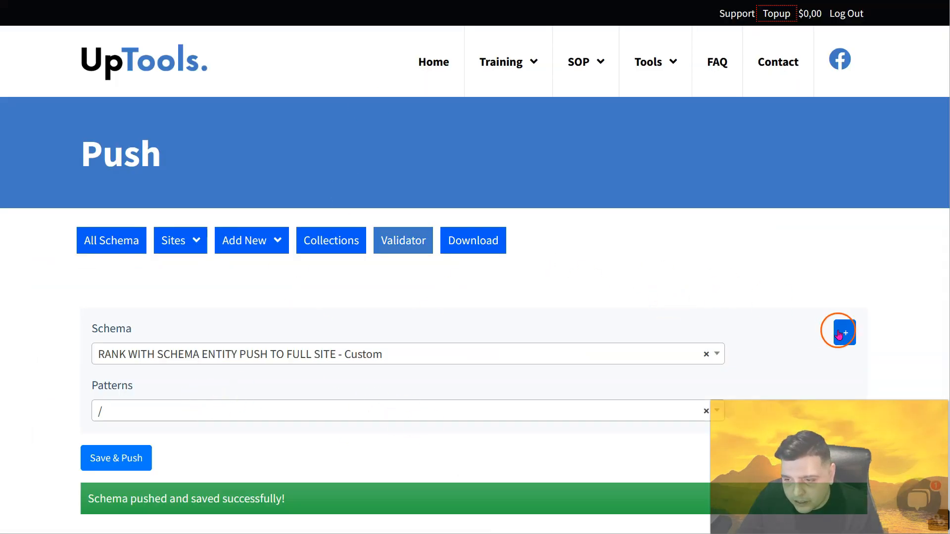
# Step: On the UpTools push page, try adding a second schema entry with Test Custom Schema, and remove that entry again
pyautogui.click(840, 335)
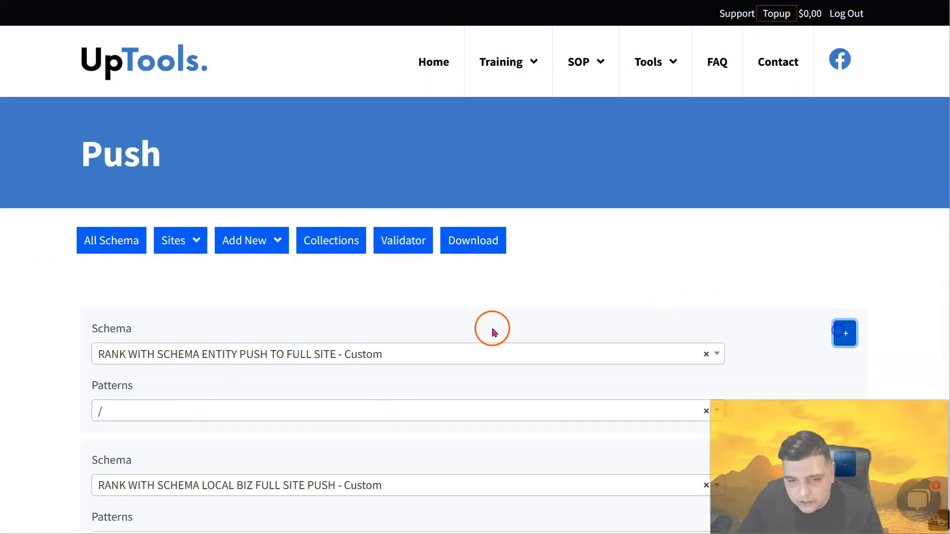
pyautogui.scroll(-4, 492, 328)
pyautogui.click(404, 282)
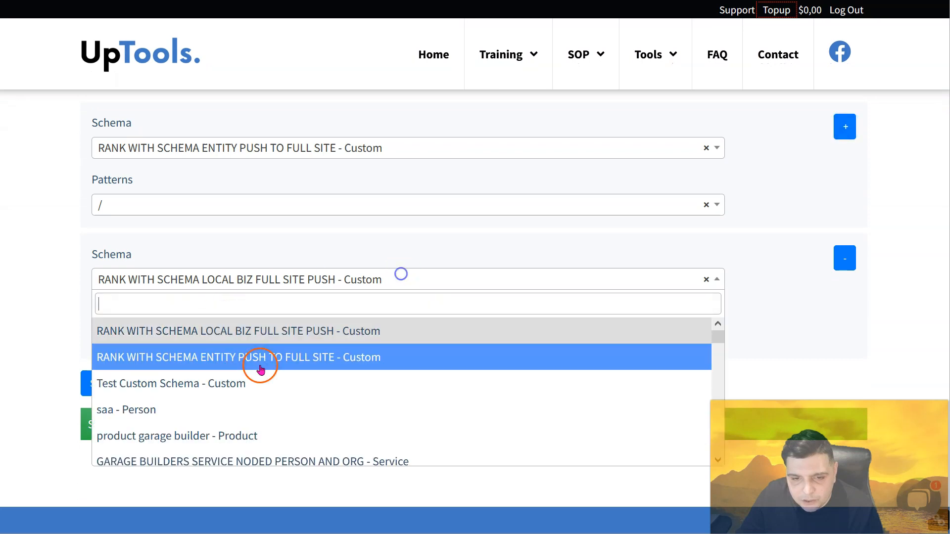
pyautogui.click(231, 383)
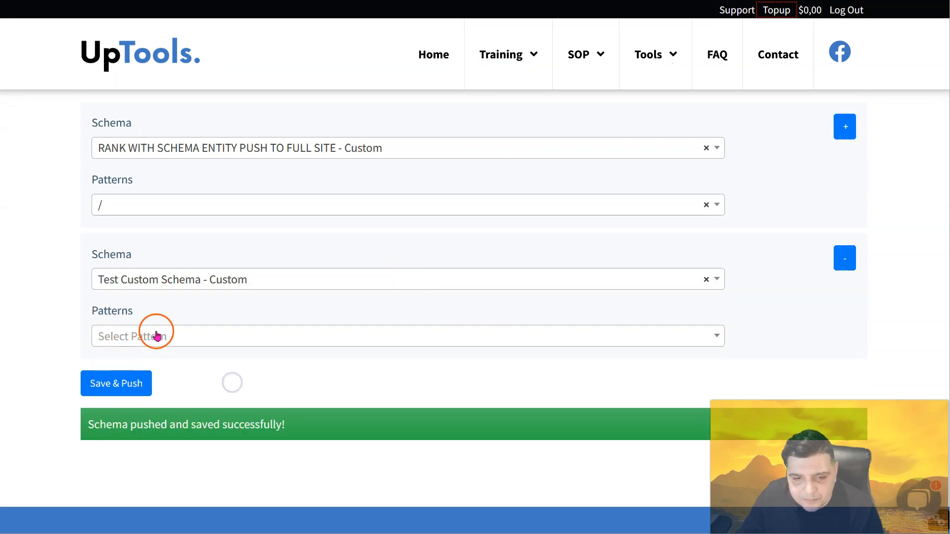
pyautogui.click(155, 334)
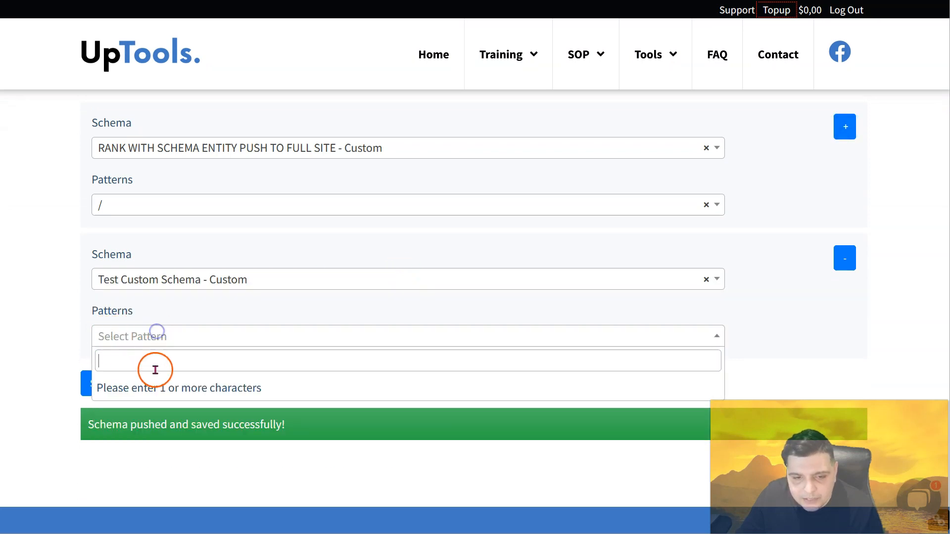
pyautogui.click(62, 349)
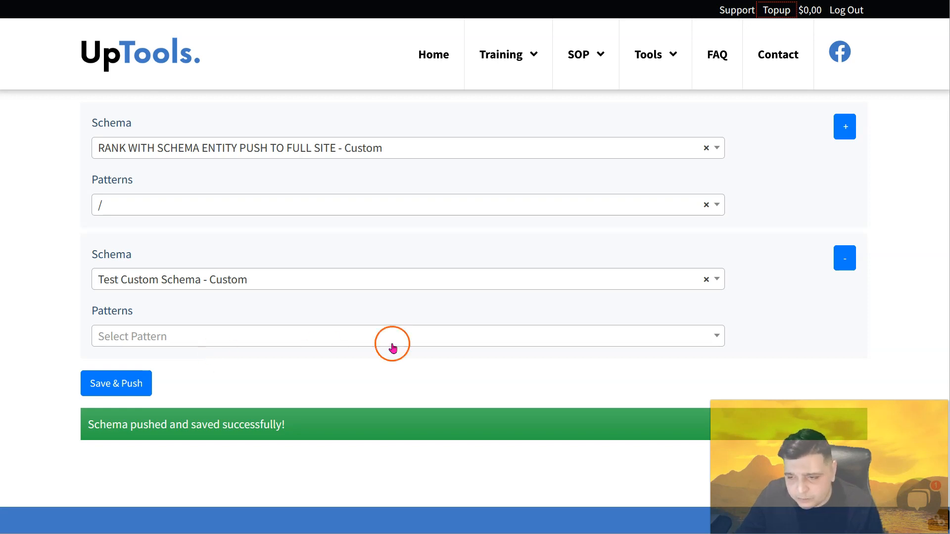
pyautogui.click(840, 258)
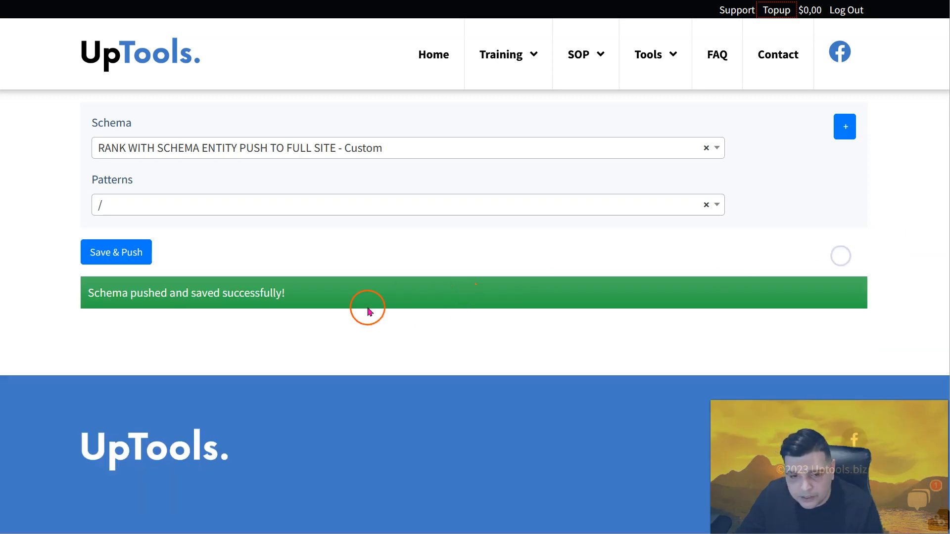
pyautogui.scroll(5, 59, 382)
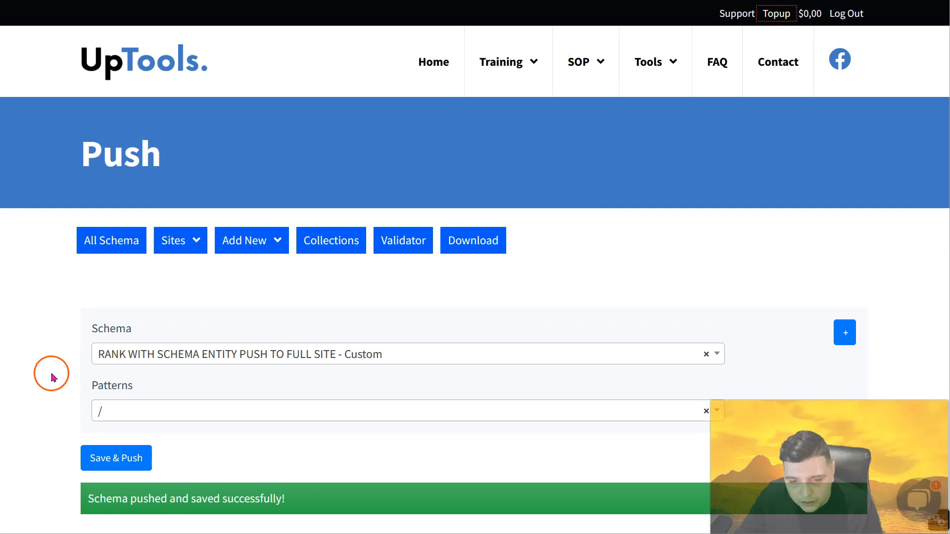
pyautogui.scroll(-2, 52, 377)
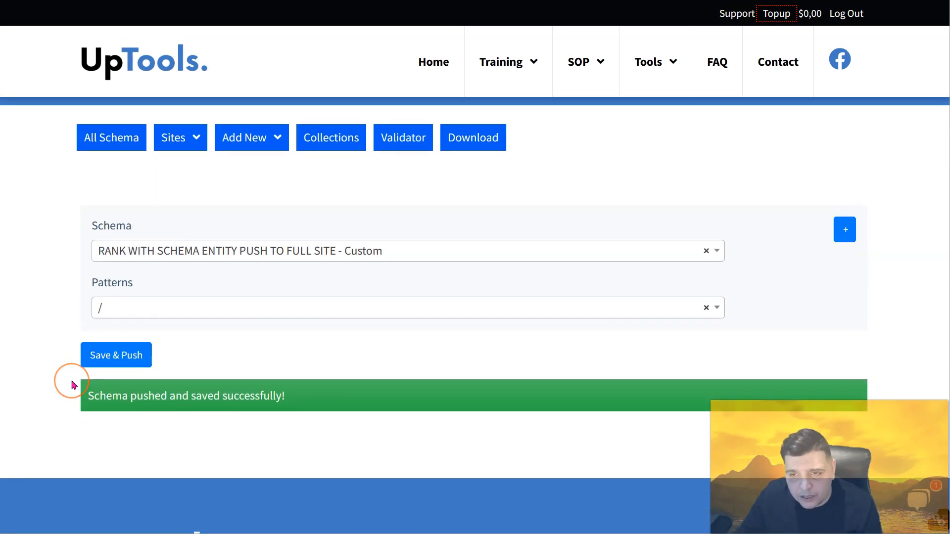